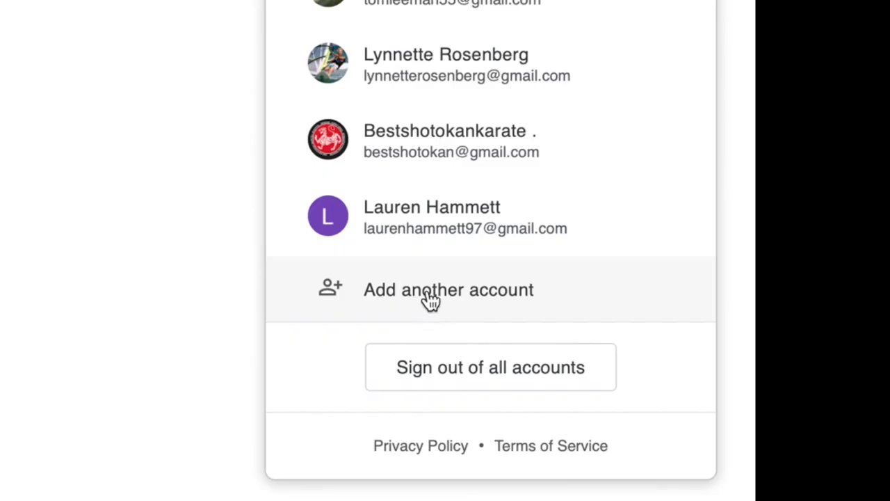
- Start adding another Google account and choose to create one for managing a business
left_click(429, 298)
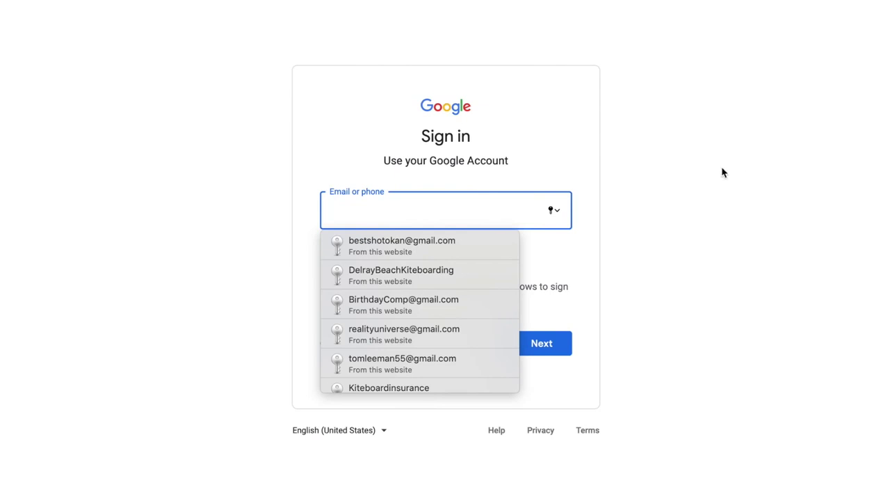
left_click(700, 181)
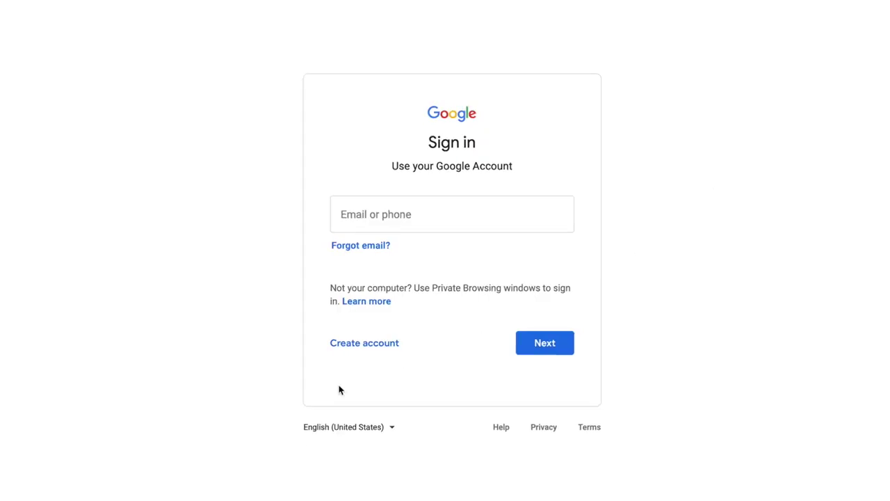
left_click(356, 346)
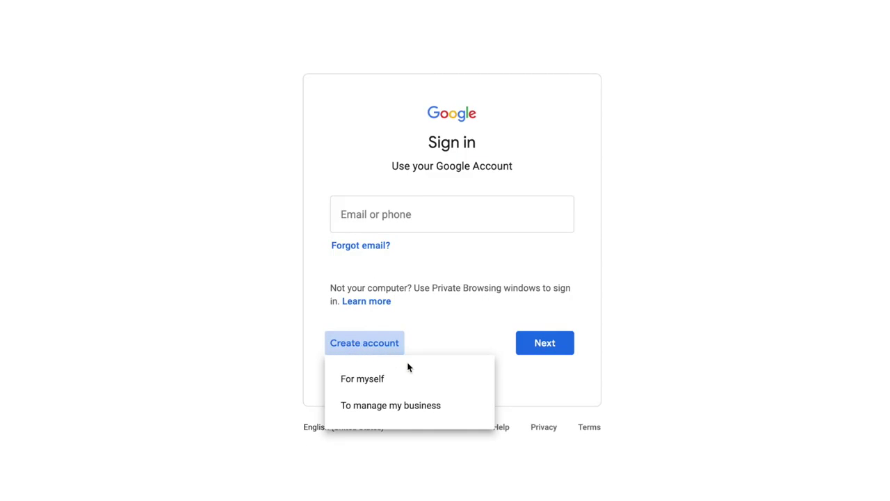
left_click(378, 409)
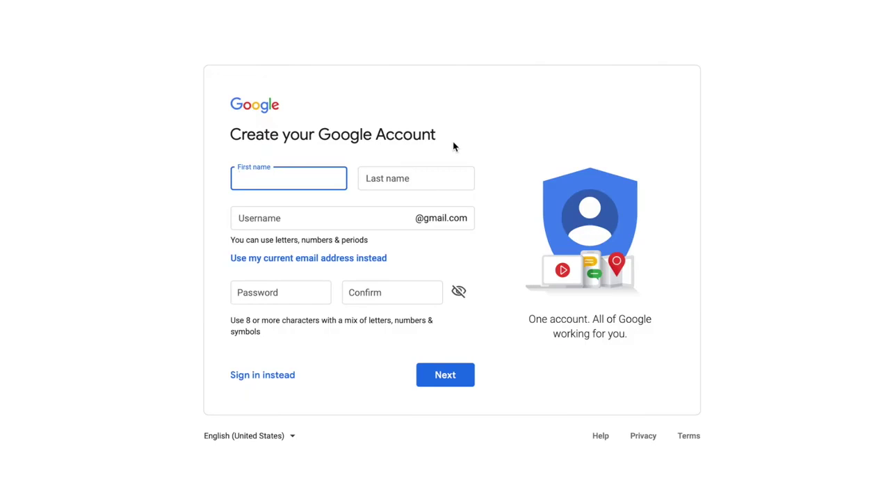
- Enter Casa Del Mar as both first and last name and choose a Gmail username
type("Casa Del Mar")
left_click(376, 175)
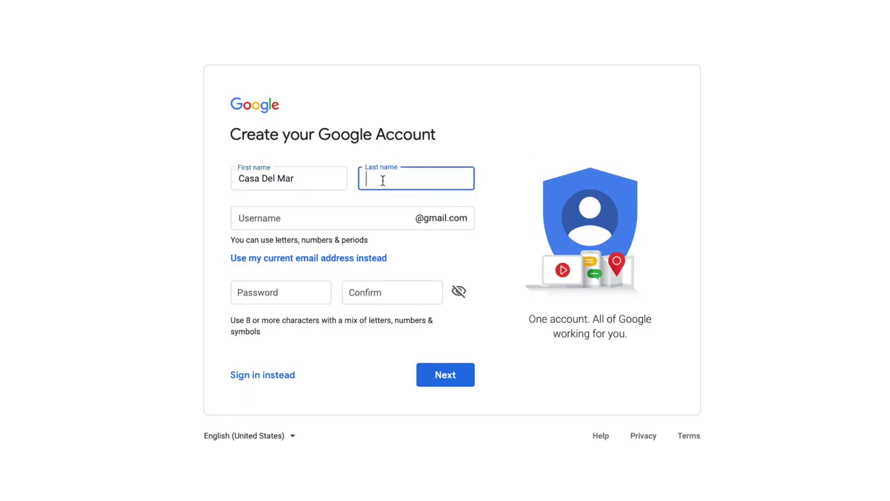
type("Casa Del Mar")
left_click(260, 222)
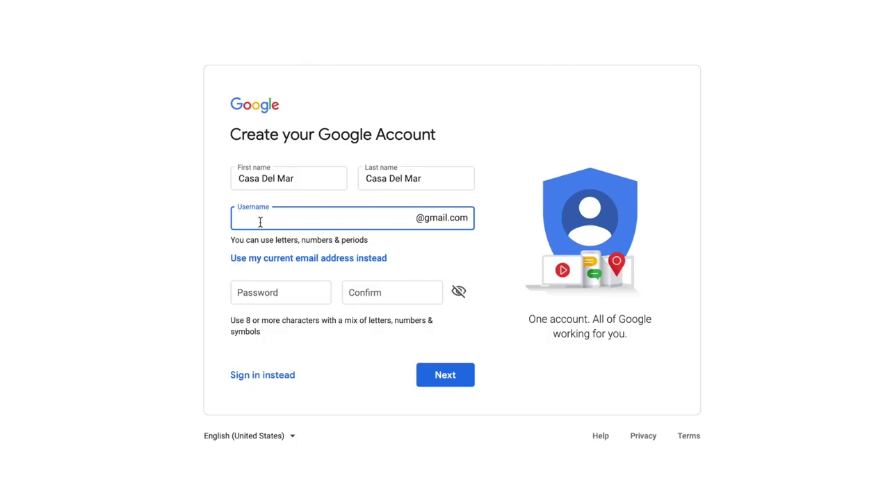
- Decline Safari's suggested strong password, enter and confirm your own password, and submit the form
left_click(240, 298)
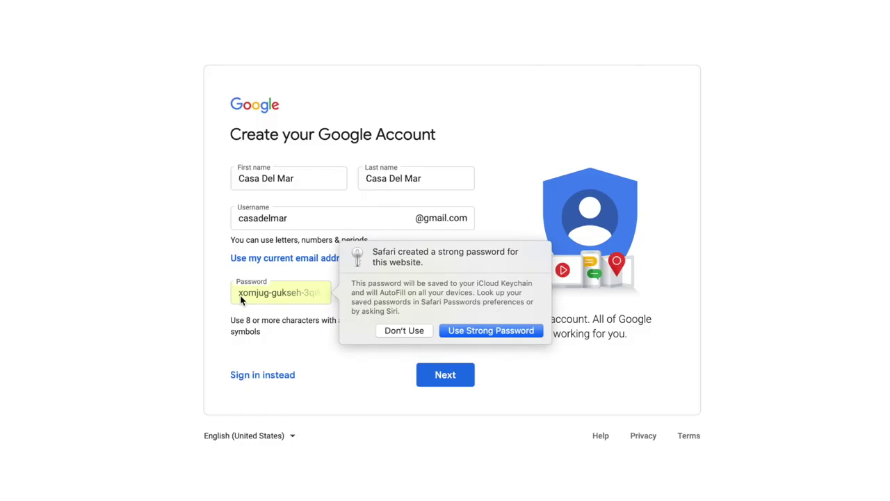
left_click(405, 332)
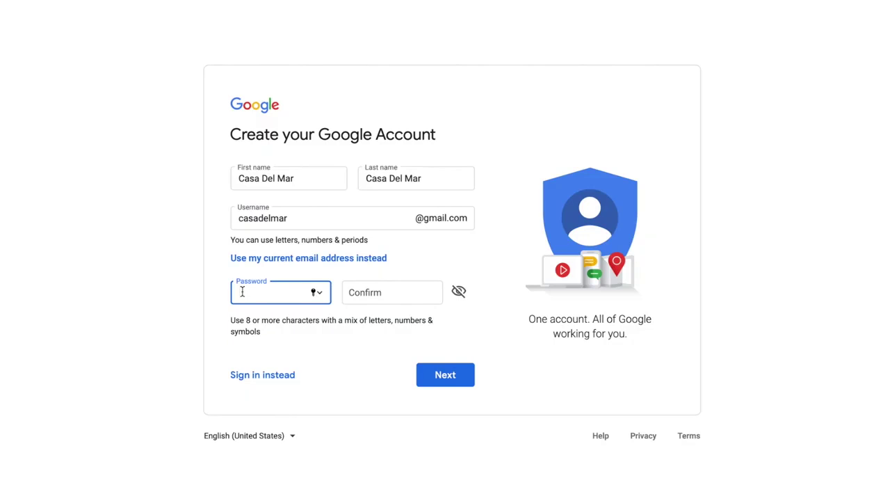
type("•••••••••••••")
key("Tab")
type("•••••••••••••")
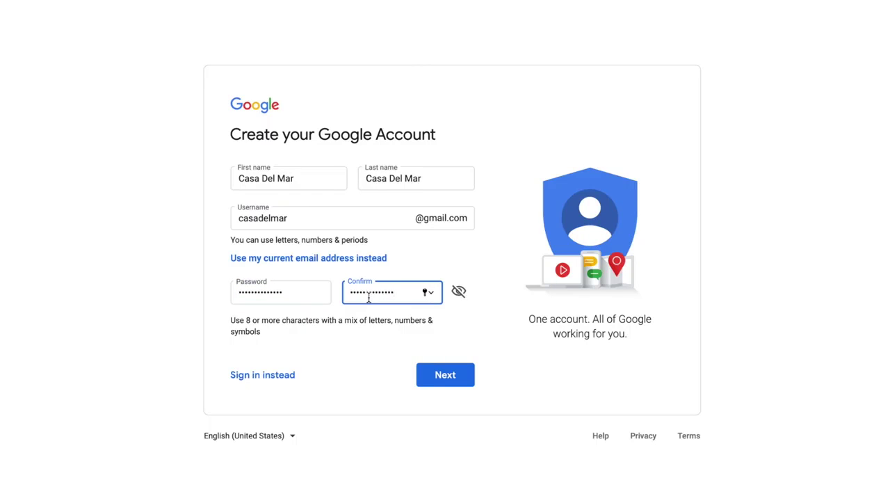
left_click(283, 292)
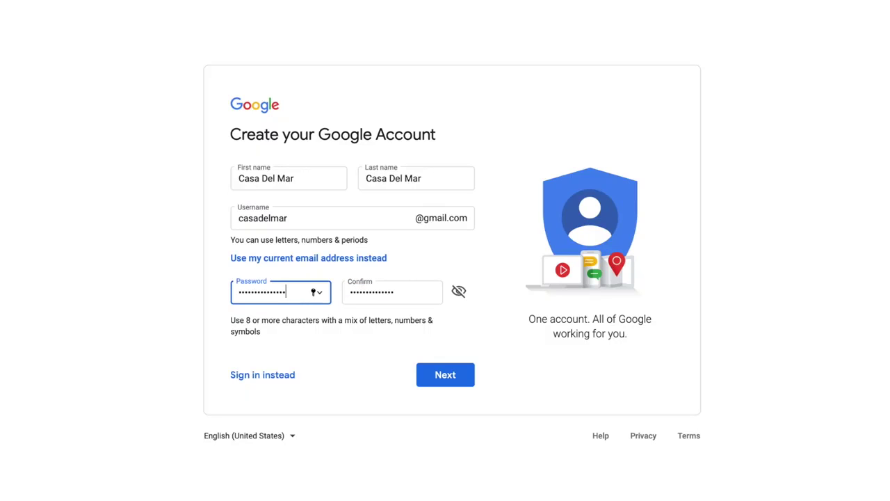
left_click(396, 293)
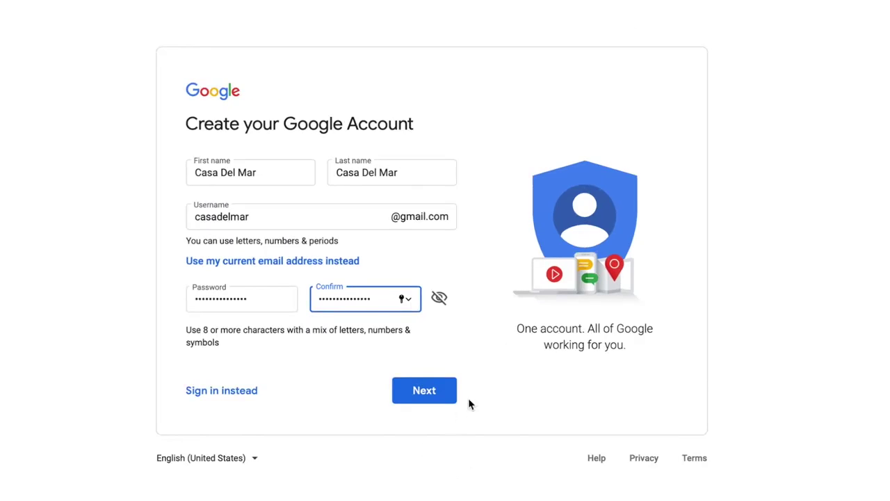
left_click(422, 394)
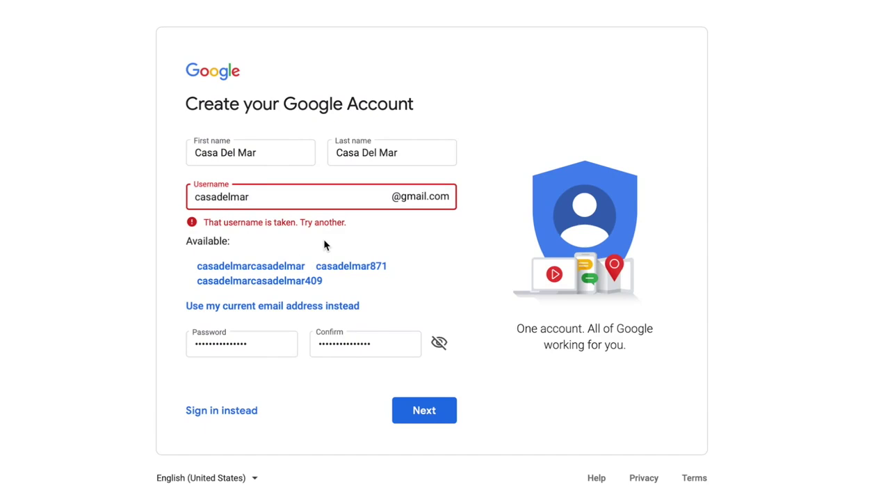
- Lengthen the taken username by appending the business location, then submit it
left_click(422, 413)
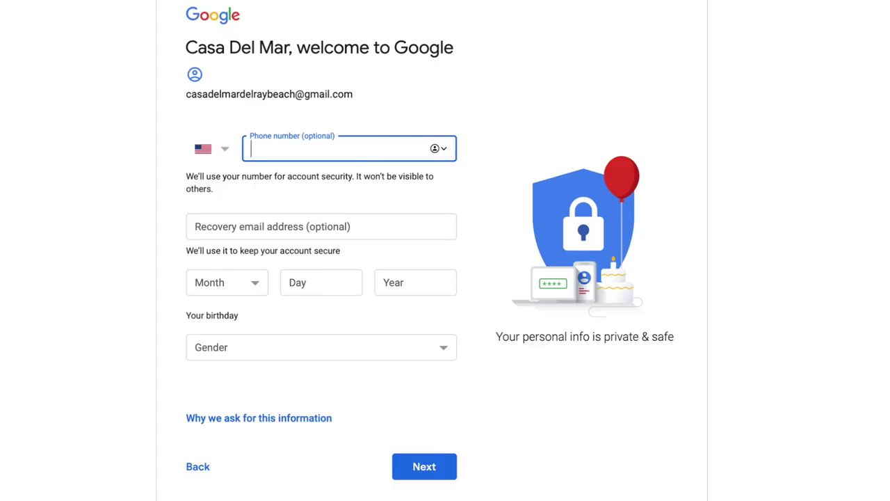
- Enter a recovery email address and set the birthday to February 2, 2020
left_click(268, 233)
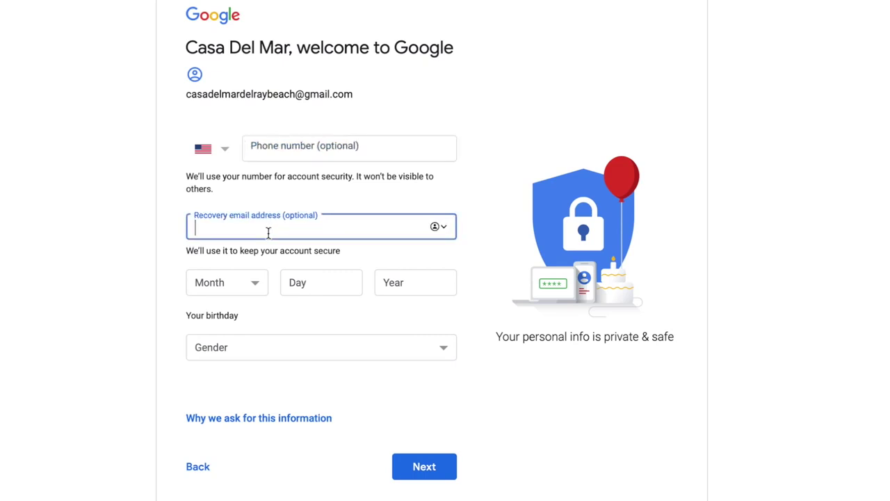
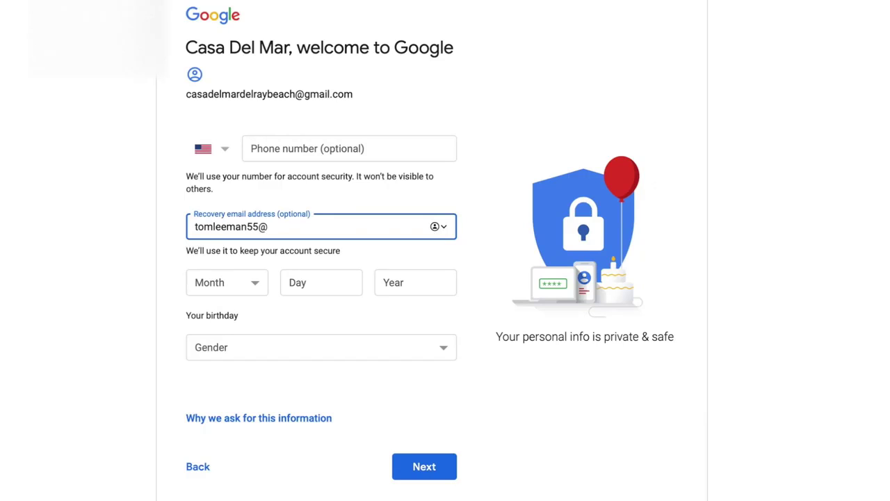
left_click(256, 286)
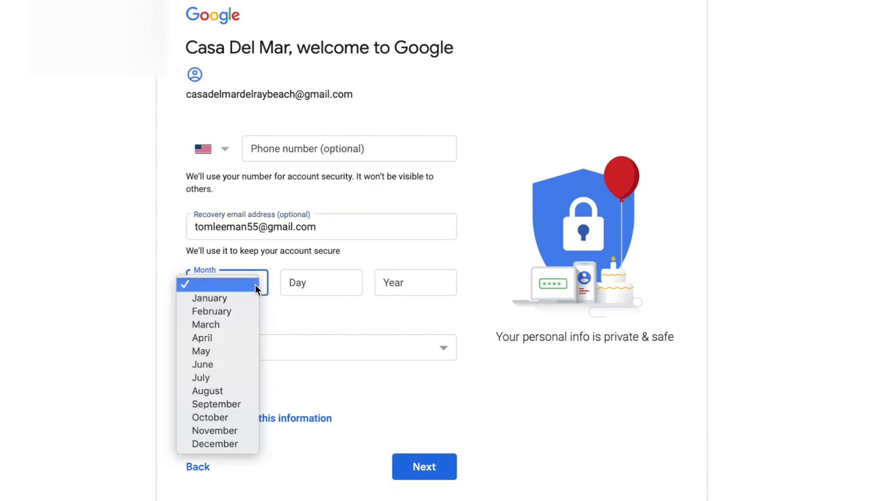
left_click(246, 310)
left_click(312, 283)
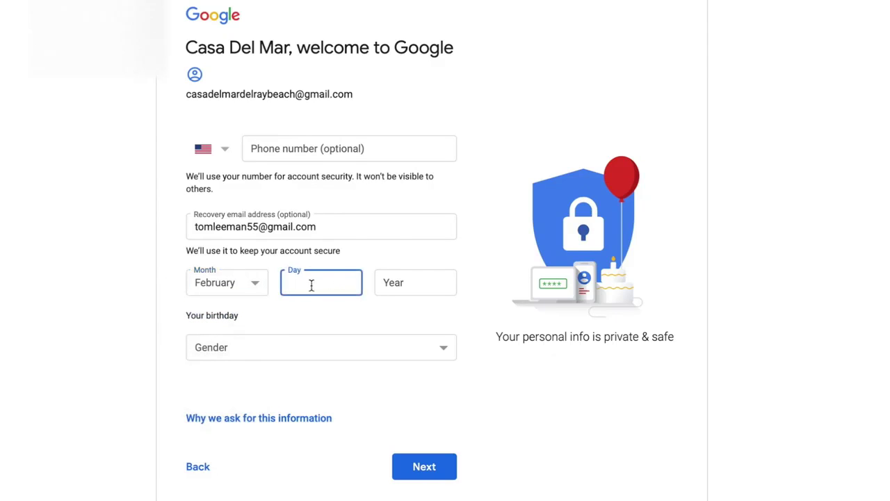
type("2")
left_click(394, 279)
type("2020")
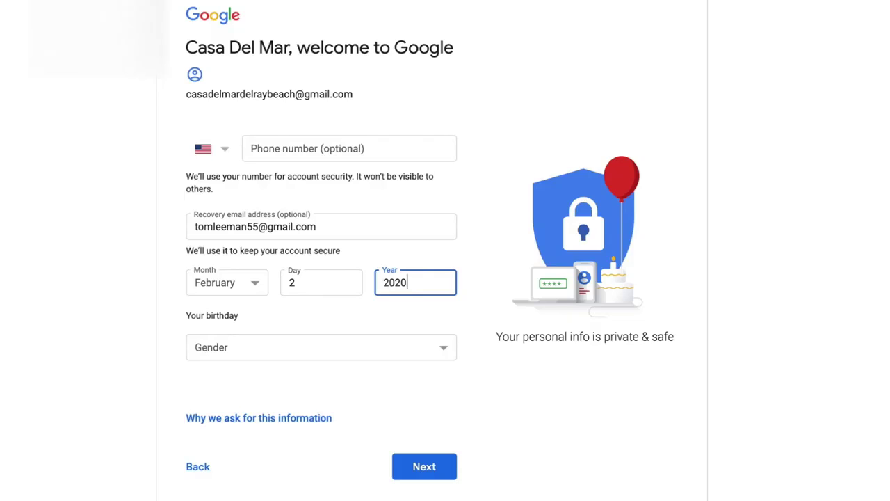
- Set the gender to Custom
left_click(452, 356)
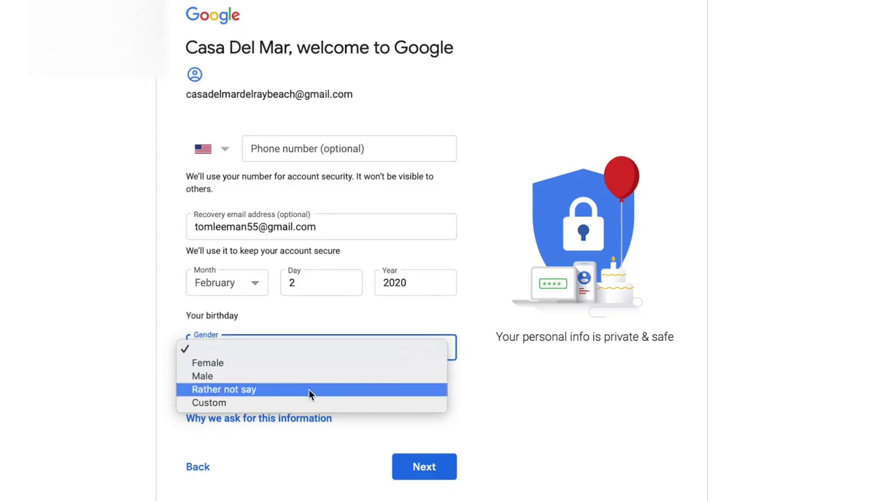
left_click(380, 402)
scroll(541, 380, "down", 1)
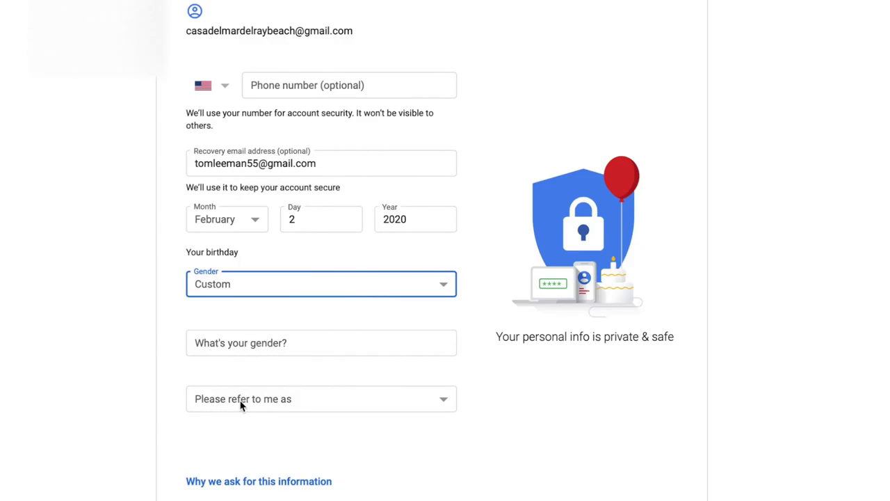
- Choose Other as the form of address, describe the custom gender as 'male', and submit
left_click(444, 402)
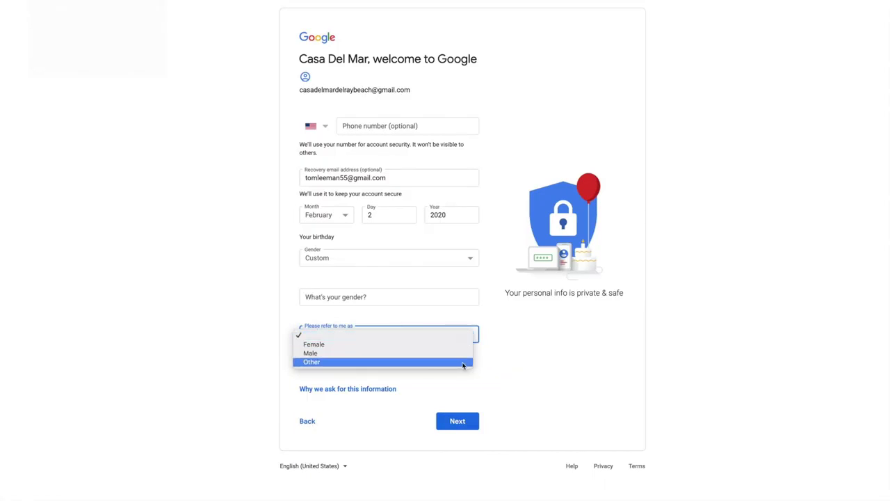
left_click(463, 363)
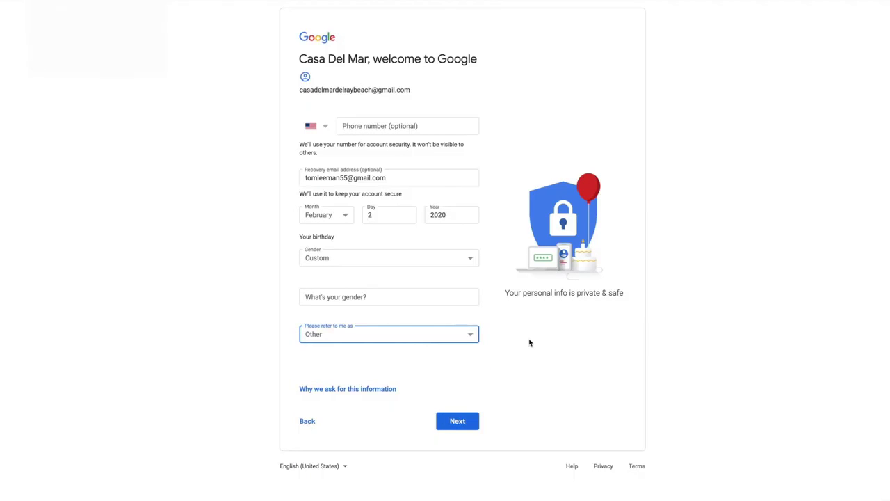
left_click(457, 421)
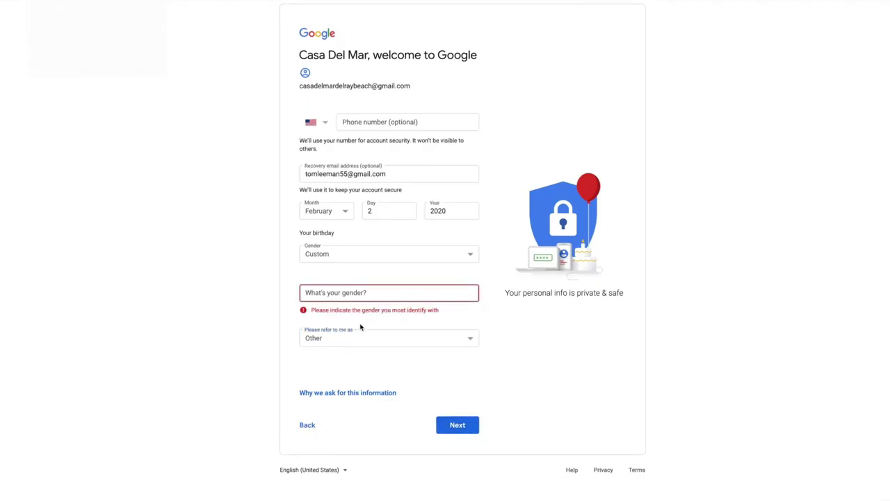
left_click(344, 294)
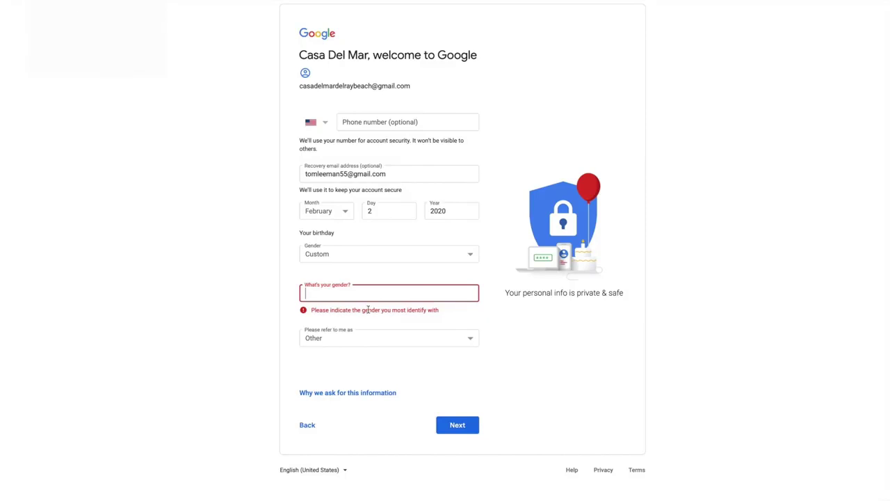
type("male")
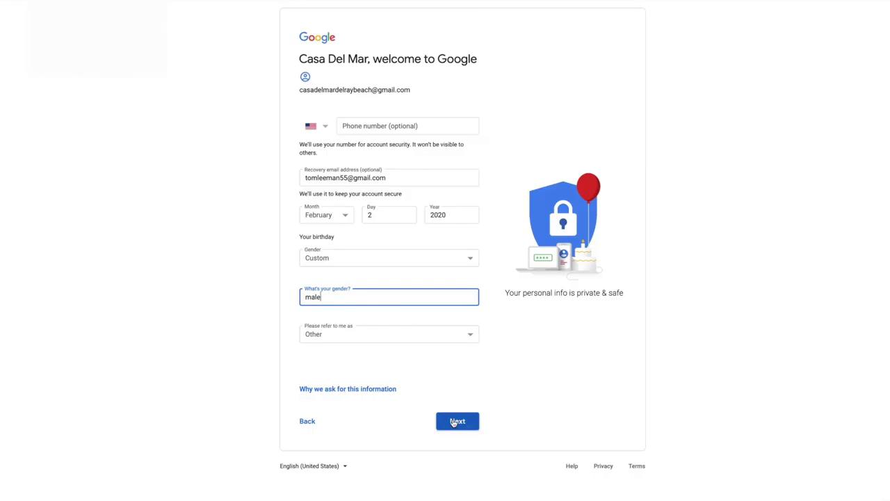
left_click(454, 422)
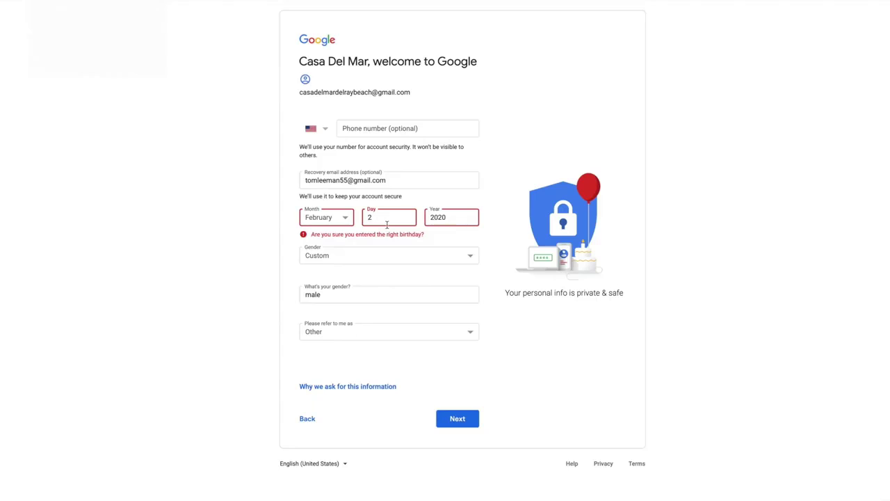
- Change the birth day to 02 and resubmit
left_click(368, 217)
type("0")
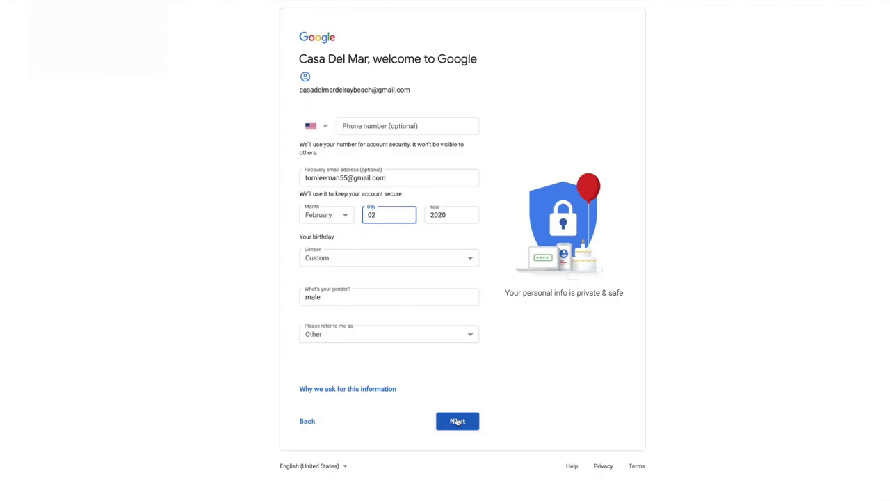
left_click(456, 421)
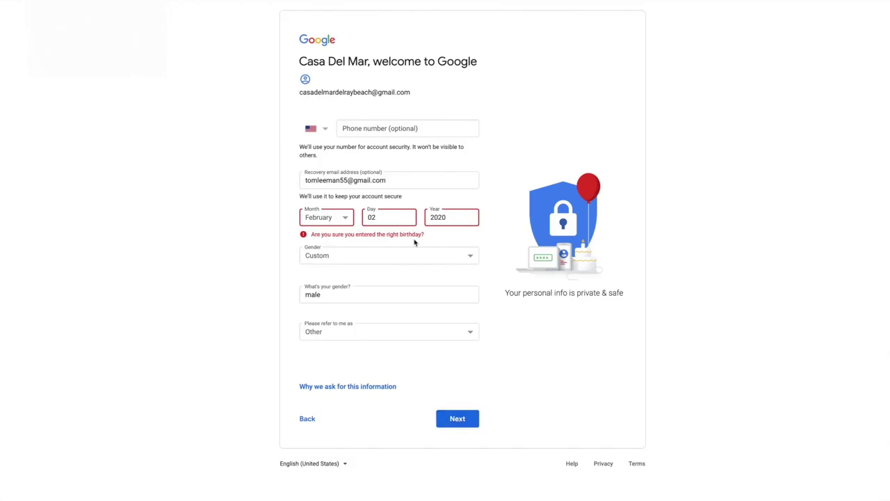
- Correct the birth year to 1960 and submit the personal details
left_click(447, 218)
key("BackSpace")
key("BackSpace")
type("00")
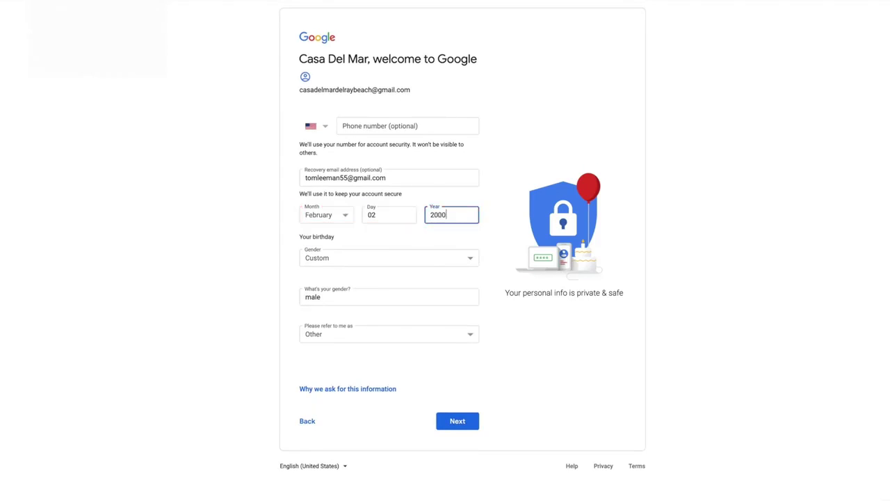
key("BackSpace")
key("BackSpace")
key("BackSpace")
key("BackSpace")
type("1060")
left_click(439, 216)
key("BackSpace")
type("960")
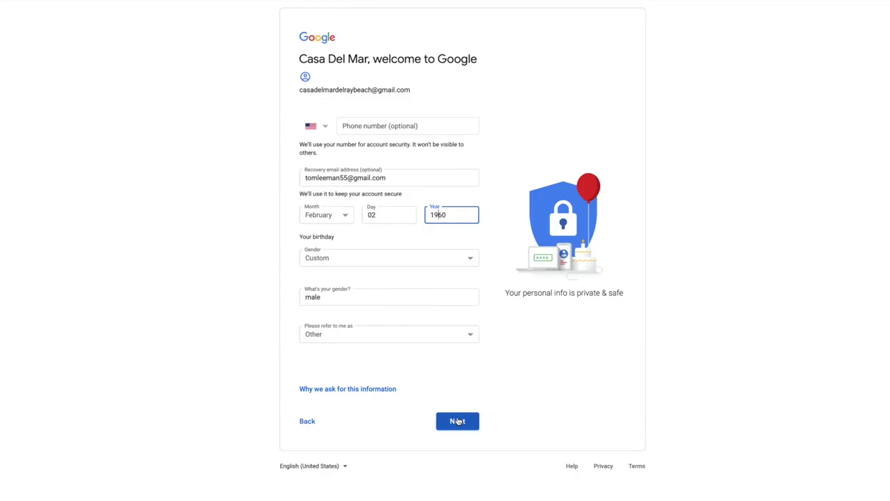
left_click(457, 421)
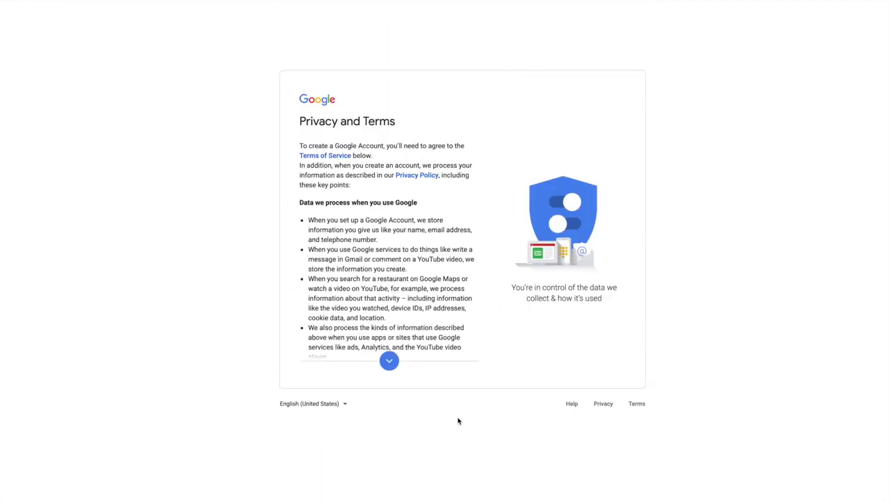
- Read through Privacy and Terms to the end and agree to create the account
left_click(390, 360)
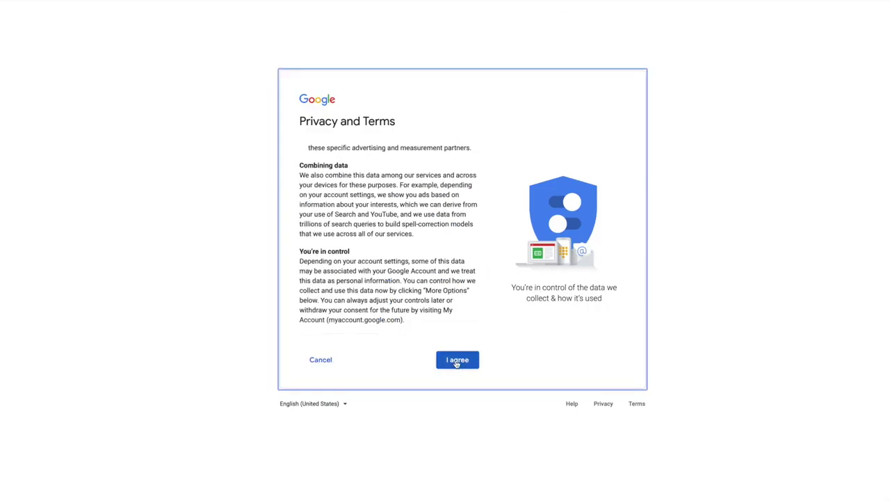
left_click(456, 361)
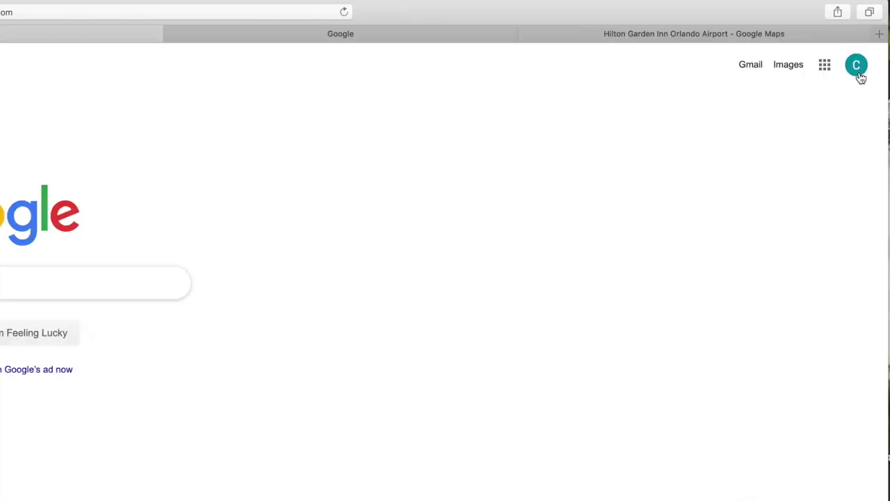
left_click(856, 69)
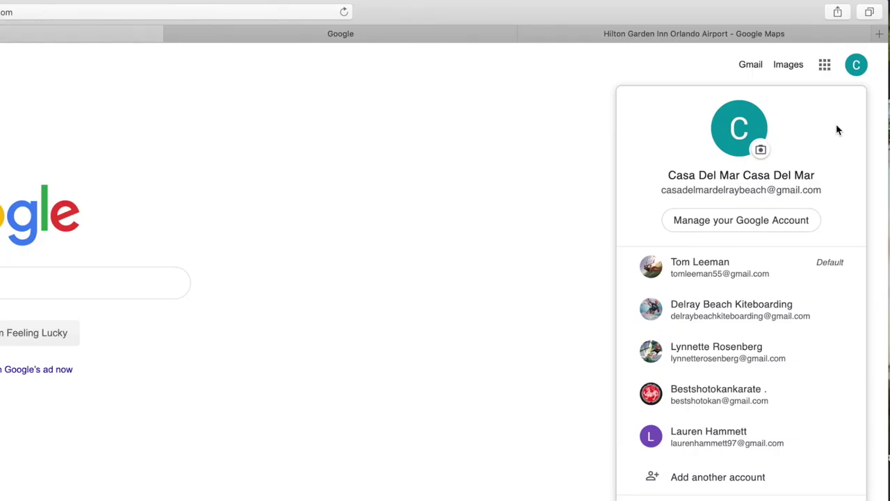
left_click(549, 142)
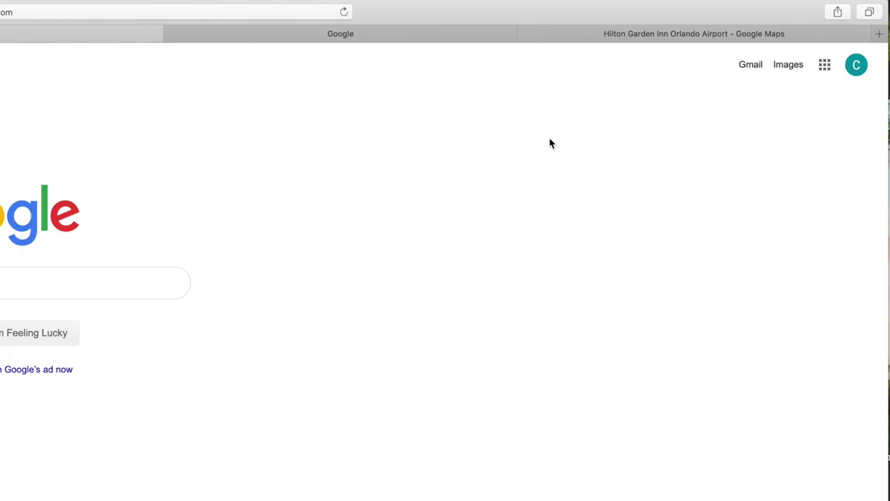
left_click(824, 65)
scroll(767, 334, "down", 5)
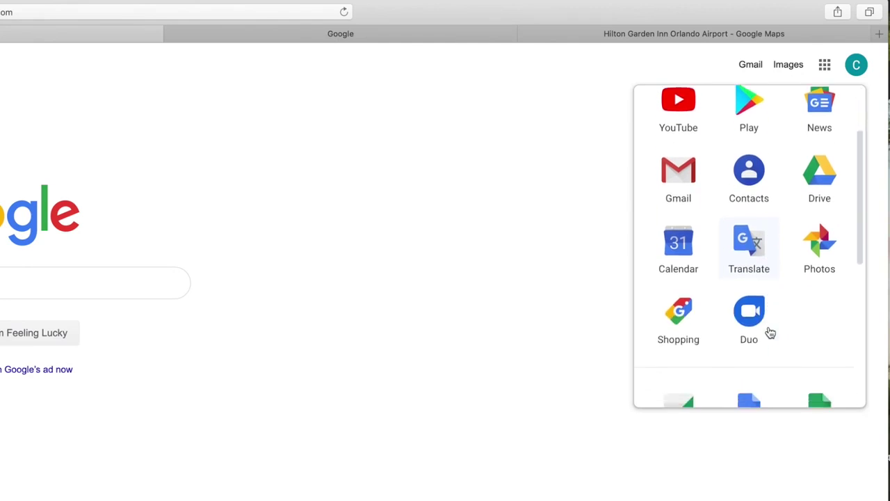
scroll(758, 306, "up", 5)
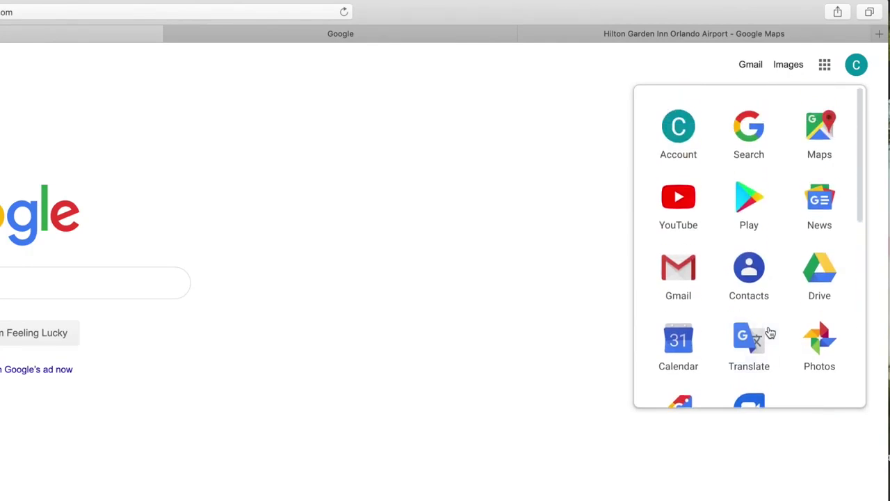
scroll(819, 184, "down", 9)
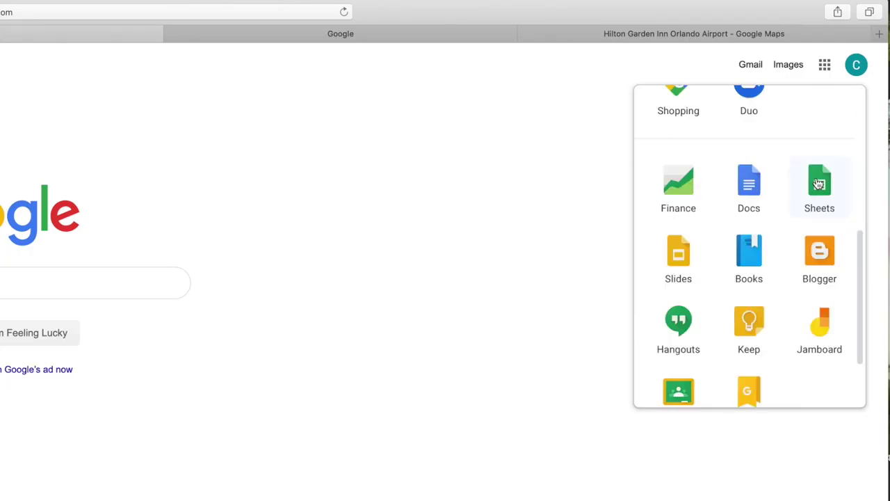
scroll(819, 183, "up", 8)
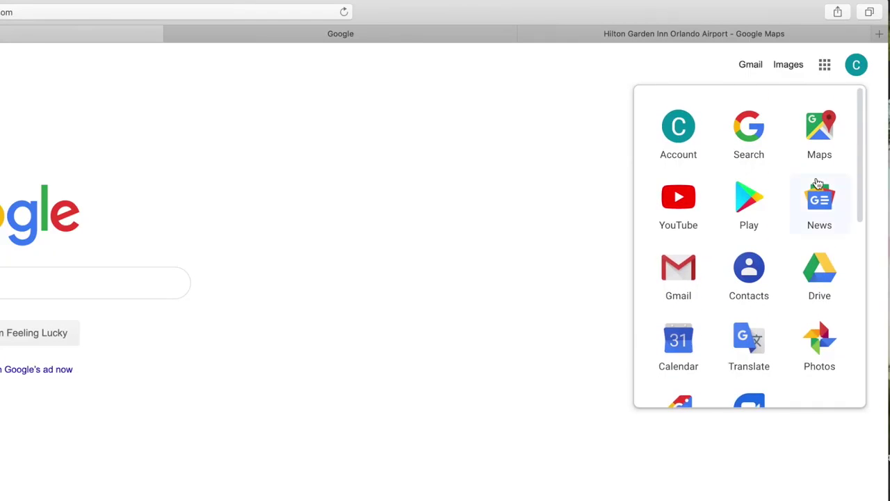
left_click(468, 204)
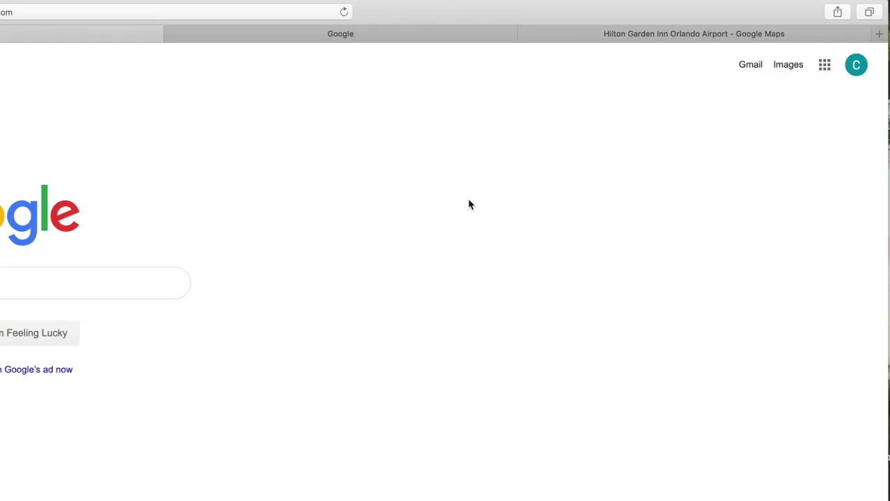
left_click(857, 66)
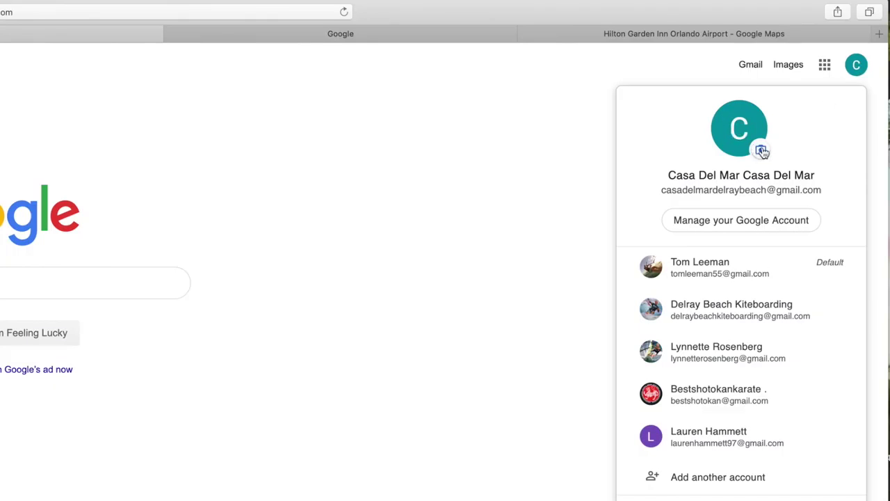
left_click(859, 66)
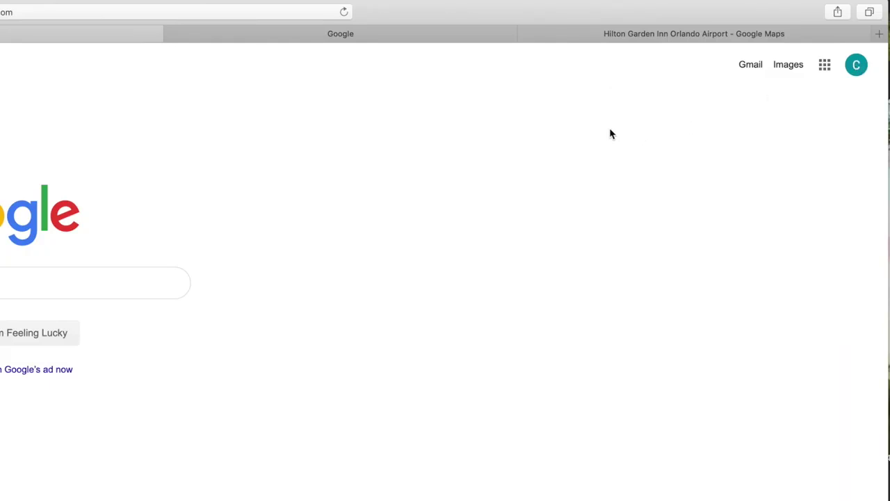